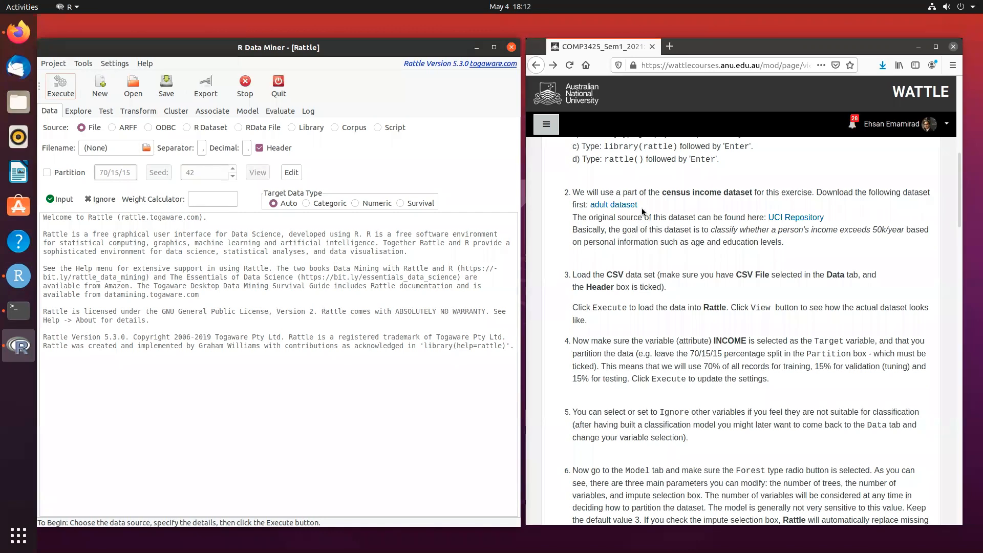
- Load the adult.csv dataset as a file source with a header row
drag(644, 204, 663, 187)
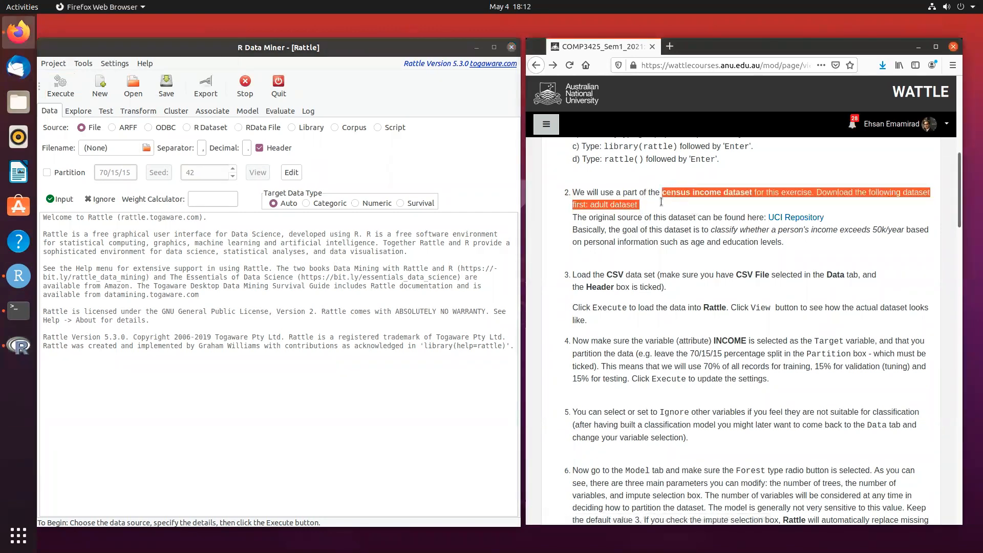
click(660, 202)
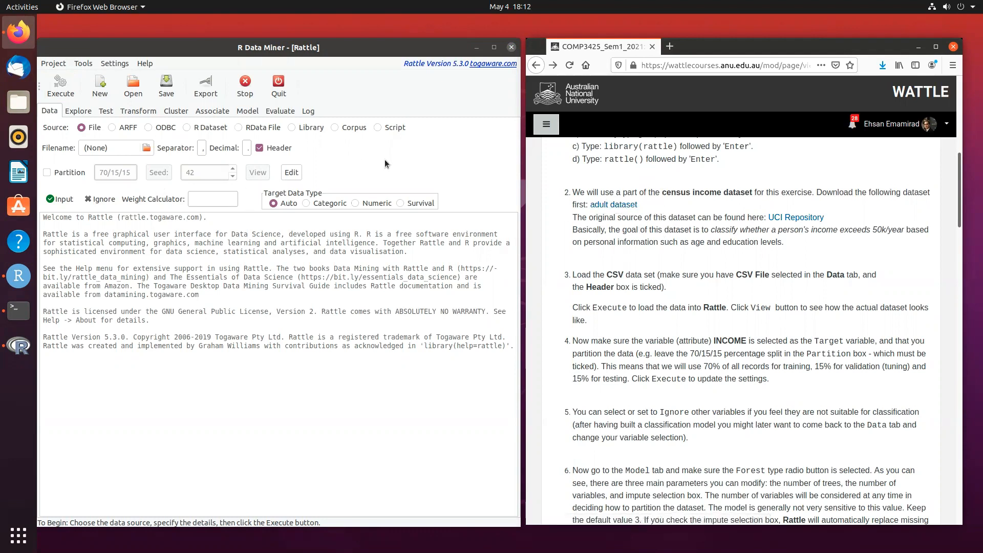
click(147, 147)
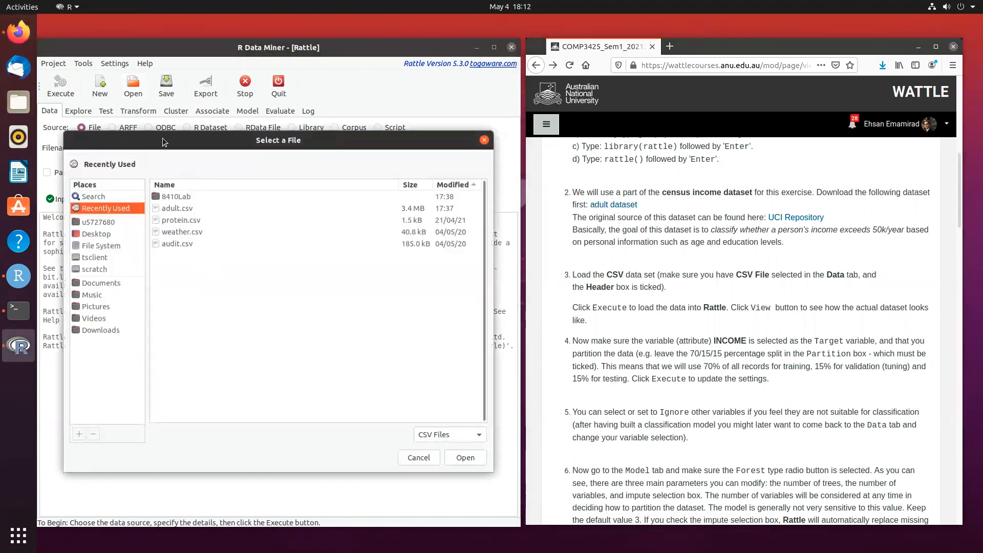
drag(174, 145, 177, 178)
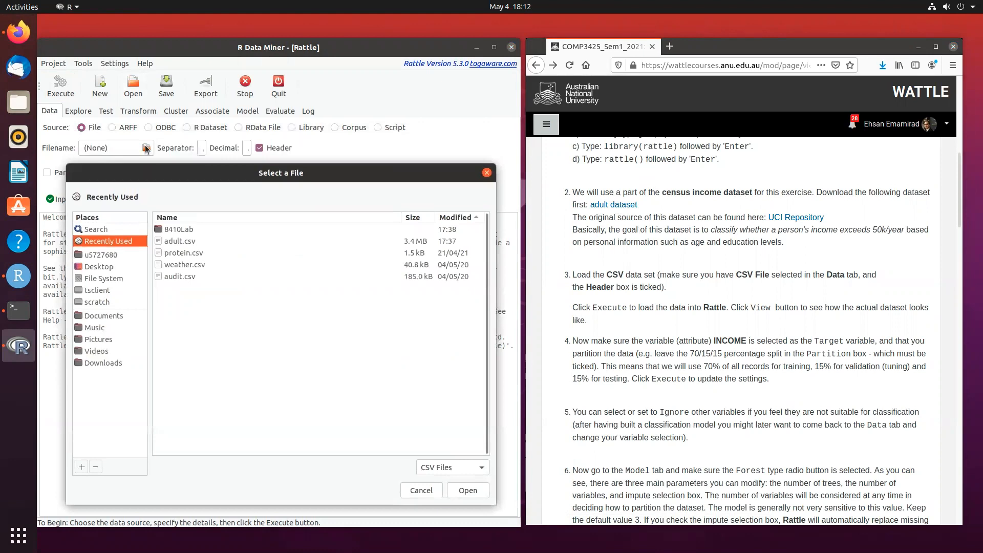
double_click(179, 240)
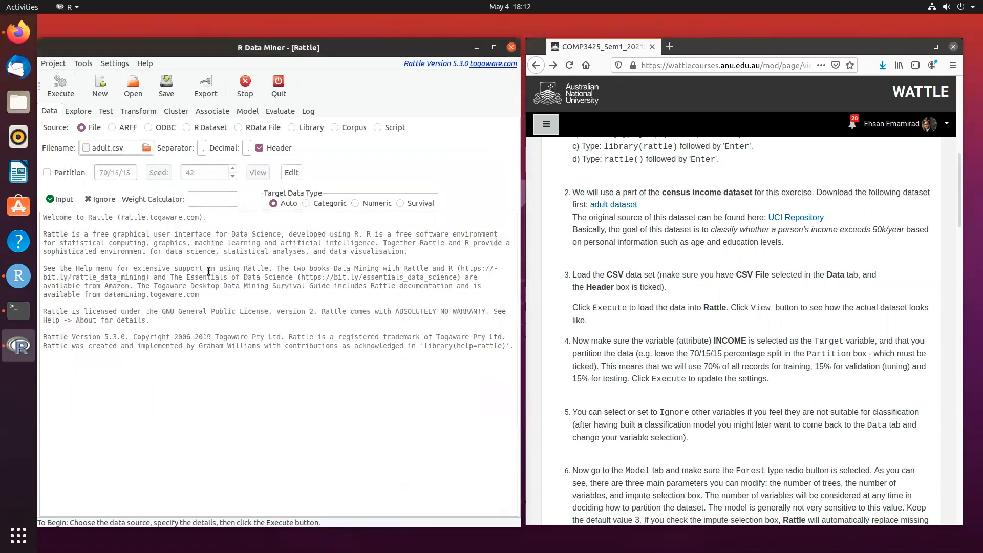
click(59, 88)
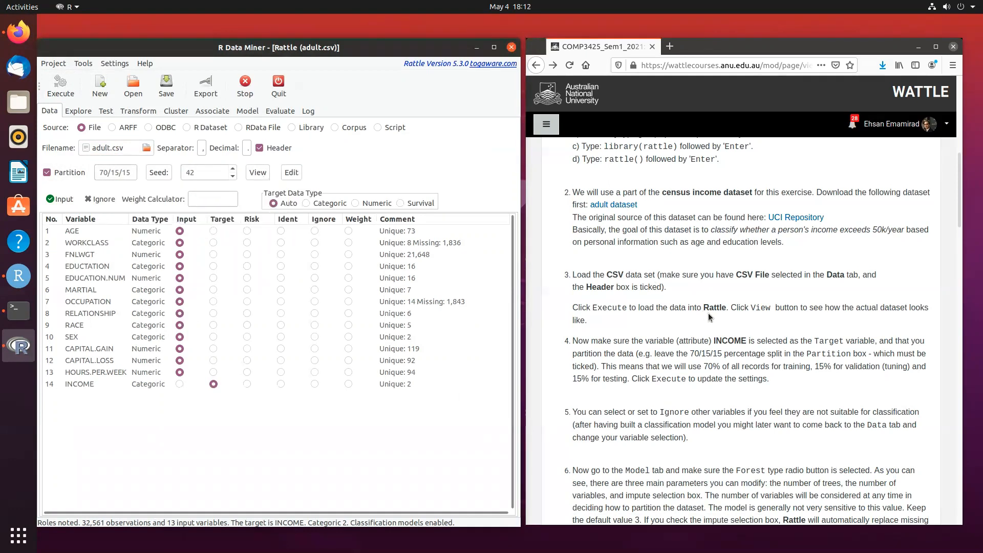
- Build a traditional random forest model for INCOME with missing-value imputation turned off
scroll(708, 313, down, 1)
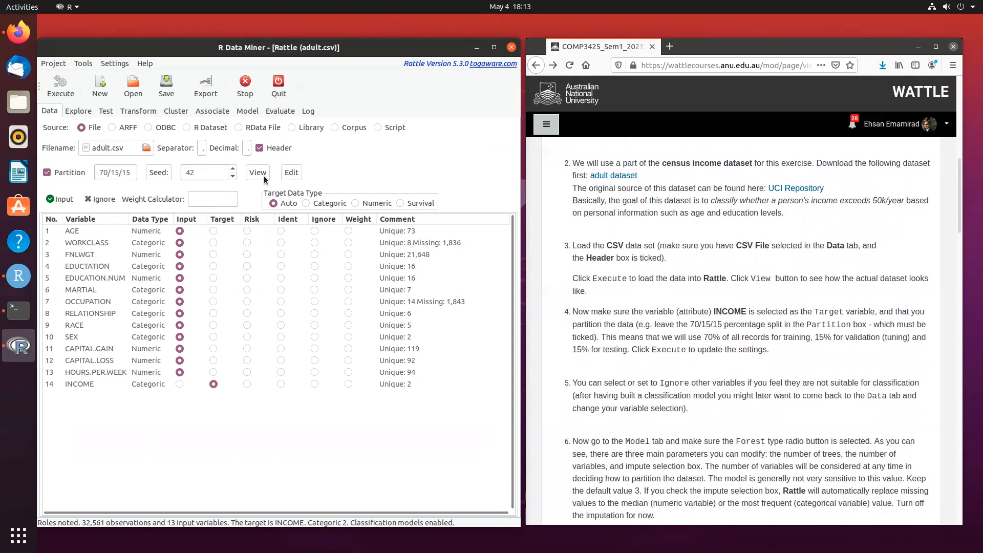
scroll(638, 277, down, 8)
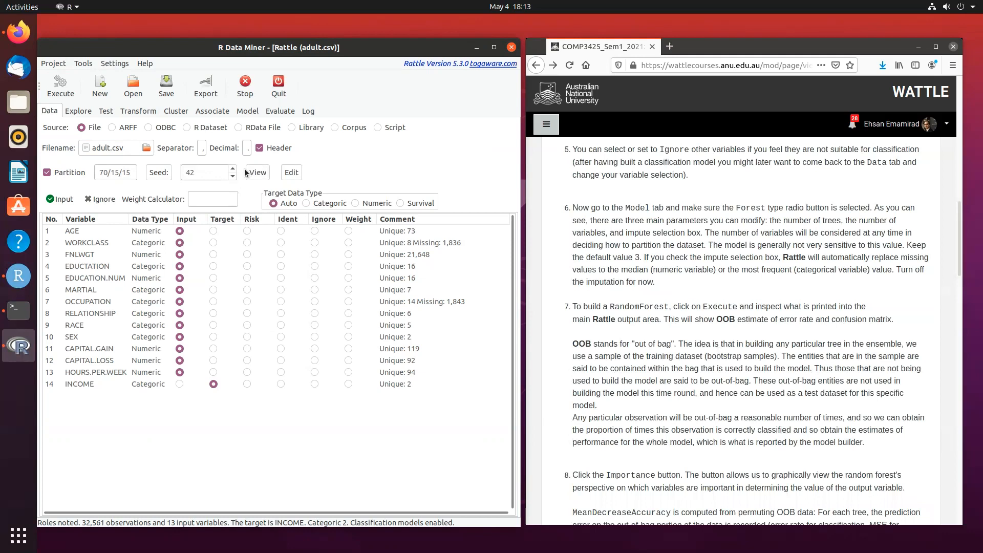
click(245, 110)
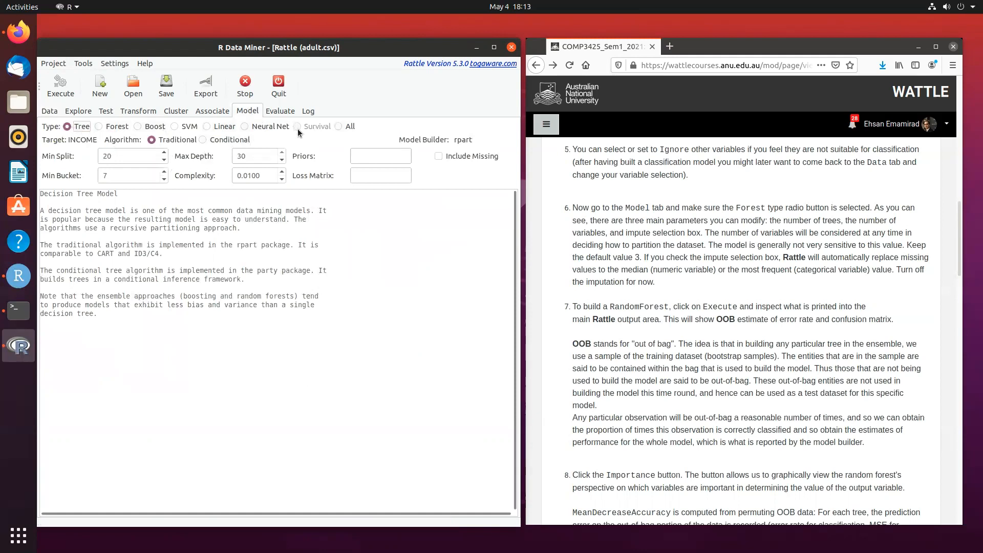
click(99, 127)
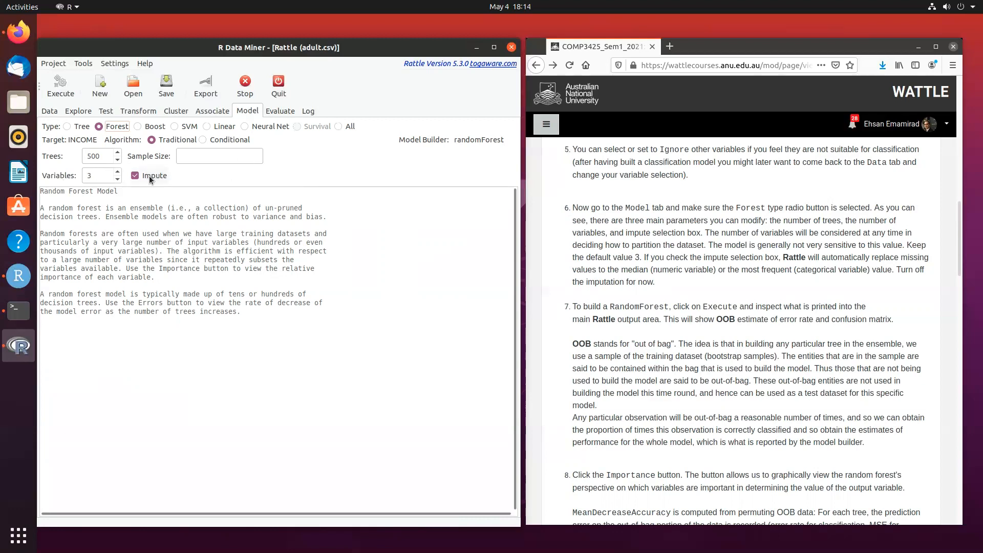
click(135, 176)
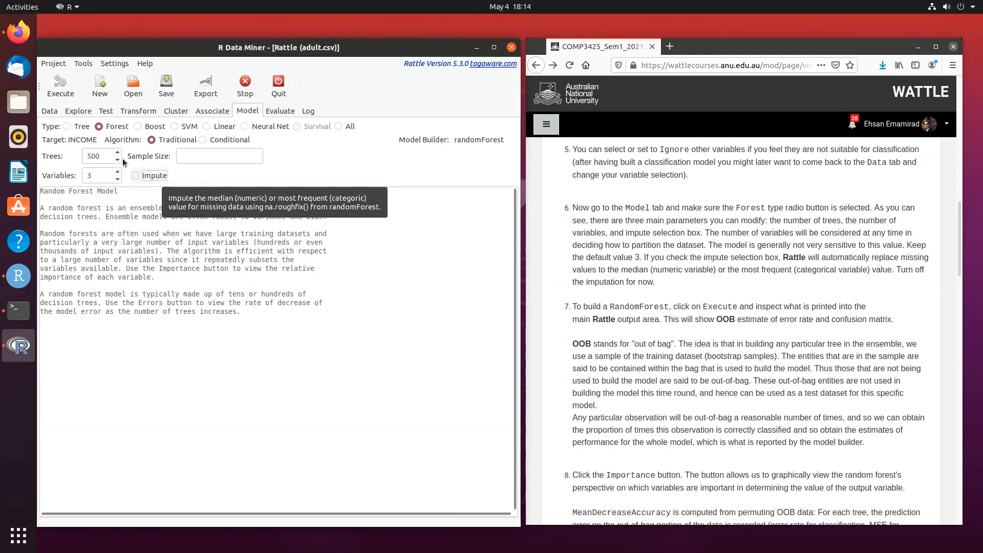
click(55, 111)
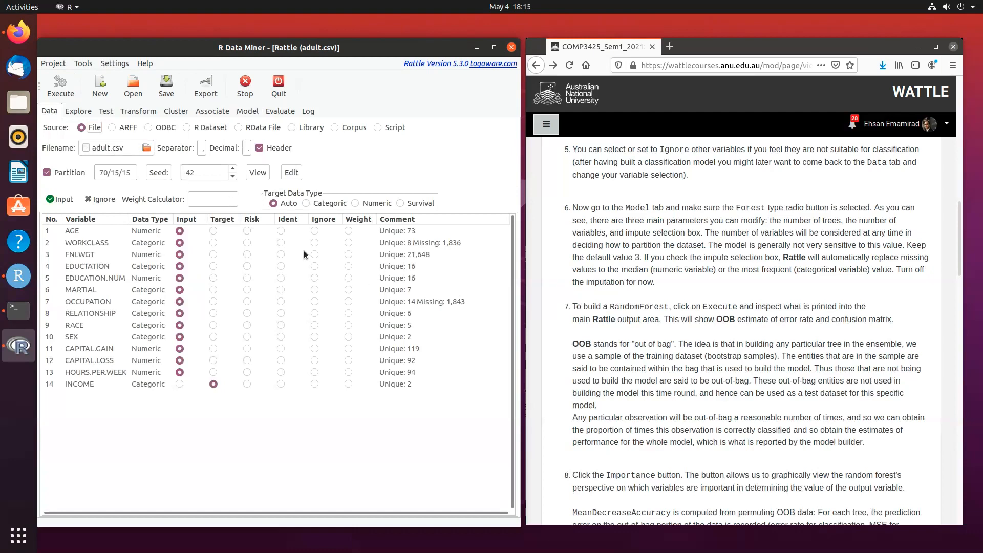
click(251, 110)
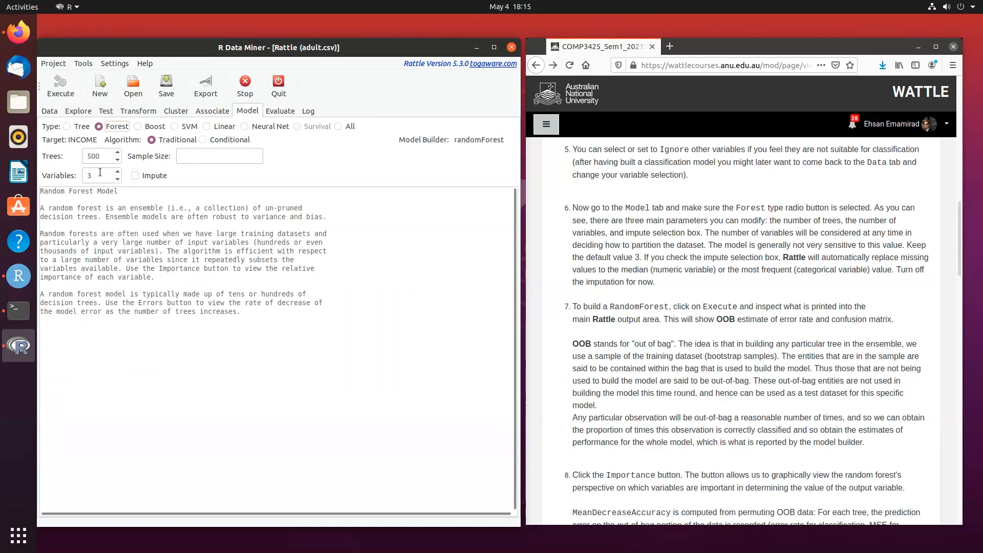
click(64, 91)
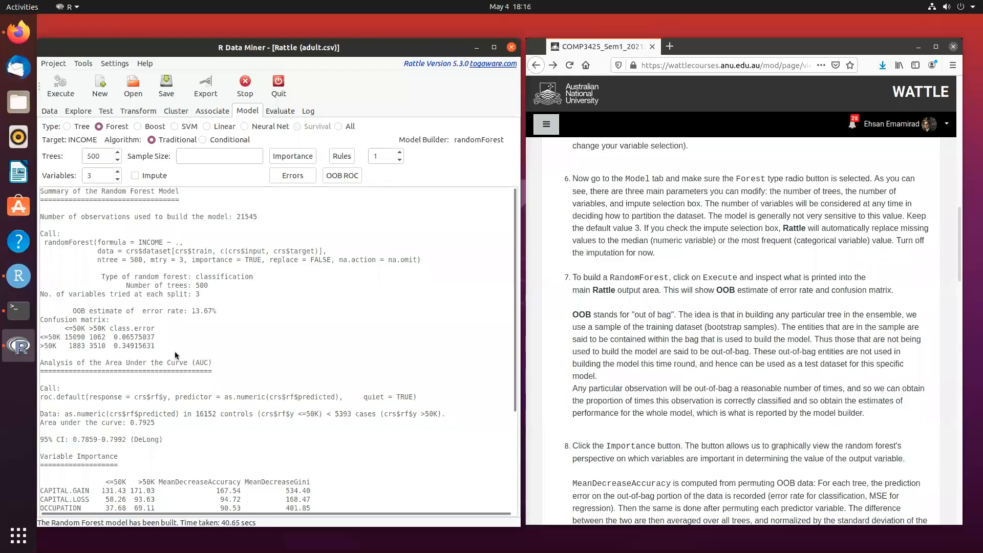
- Examine the random forest's OOB error estimate and confusion matrix alongside the exercise's explanation of out-of-bag data
drag(161, 345, 41, 305)
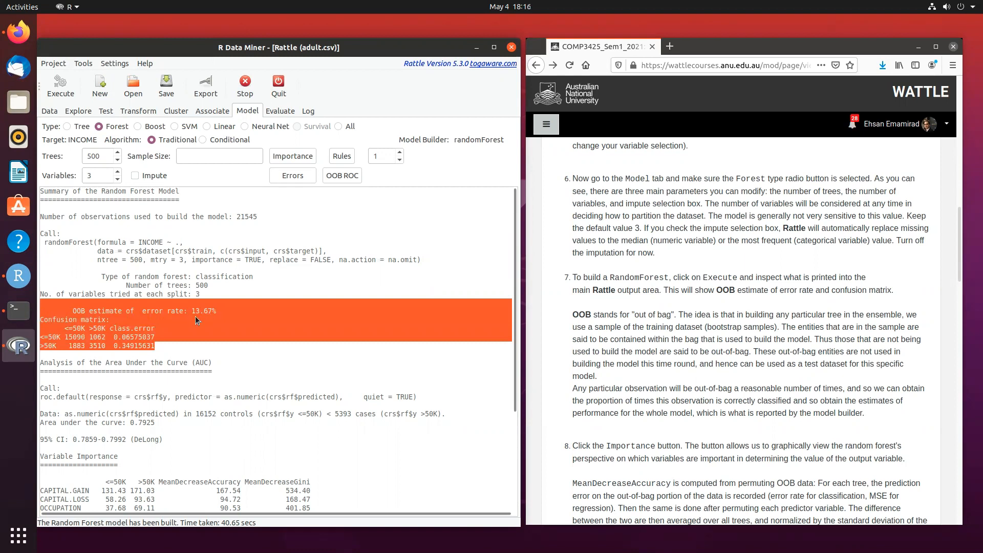
click(125, 346)
drag(155, 346, 35, 315)
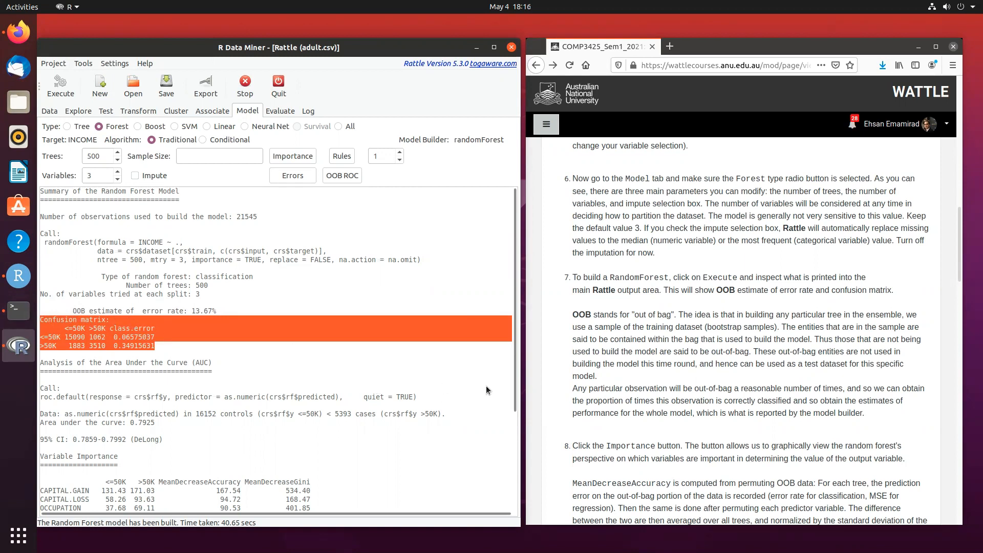
drag(865, 413, 572, 315)
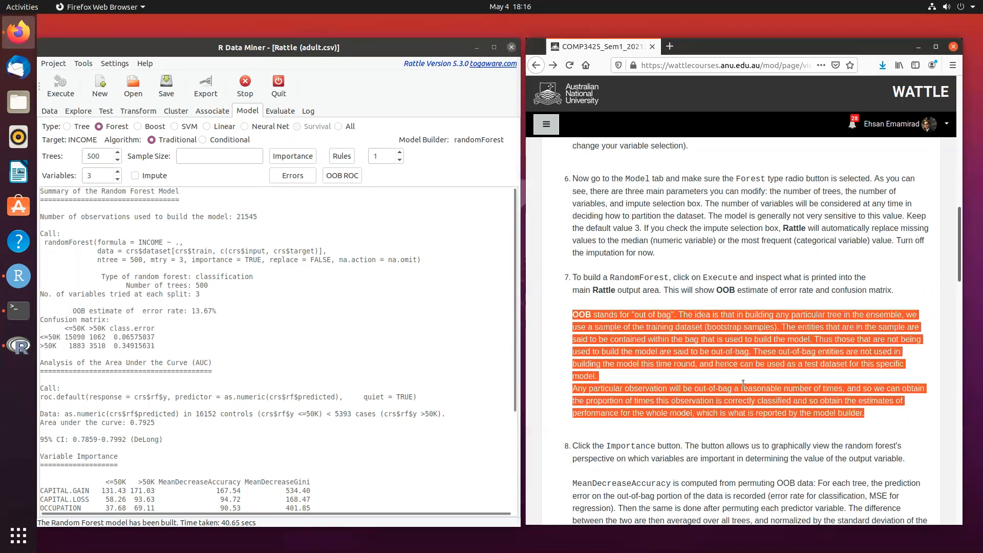
- Plot the random forest's variable importance, enlarge the plot, compare it with the MeanDecreaseAccuracy and MeanDecreaseGini definitions, and close it
scroll(703, 383, down, 1)
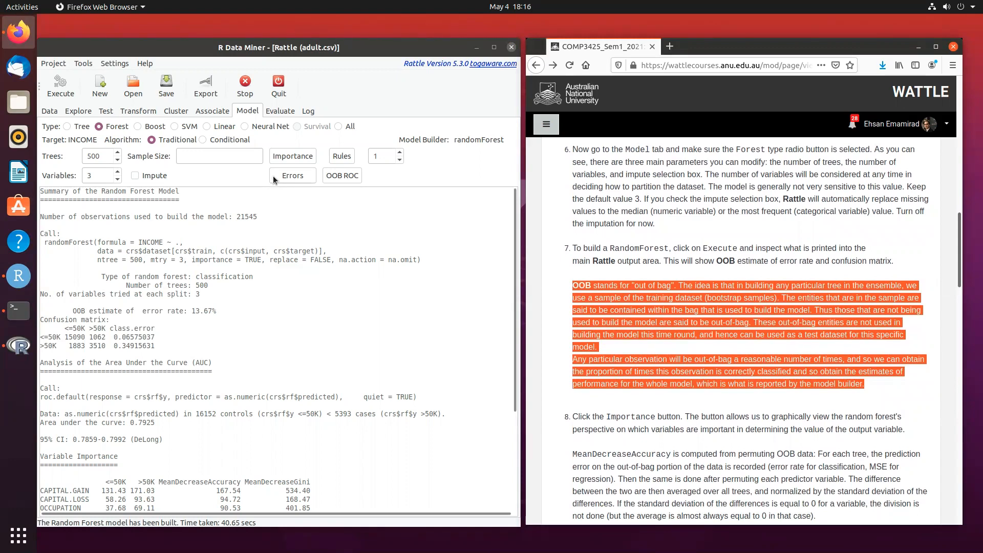
click(301, 158)
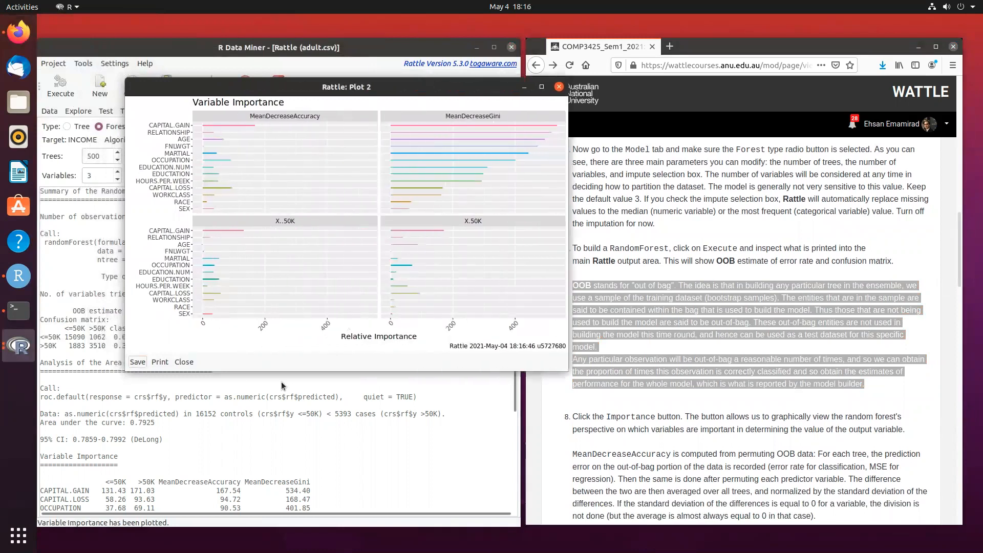
drag(330, 371, 324, 468)
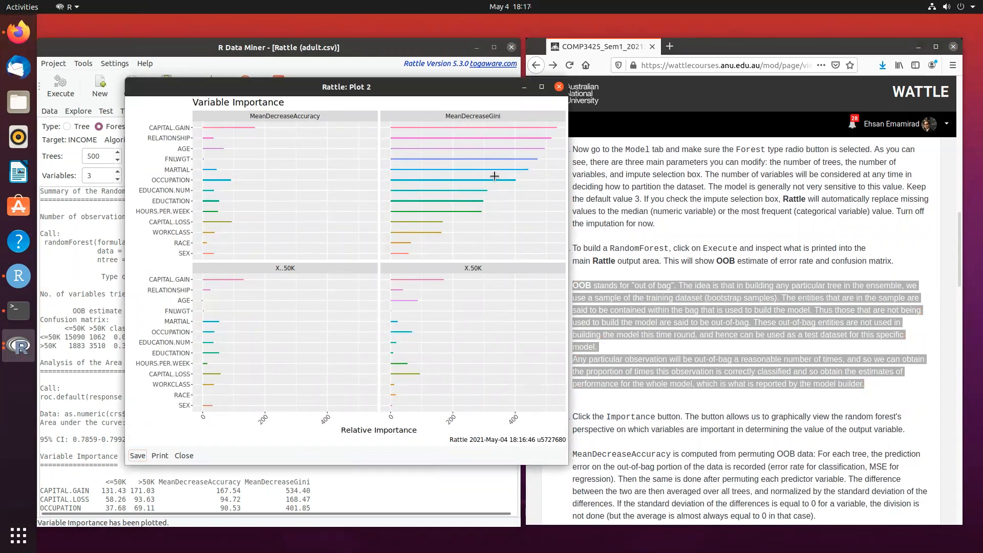
scroll(774, 409, down, 4)
drag(822, 399, 567, 339)
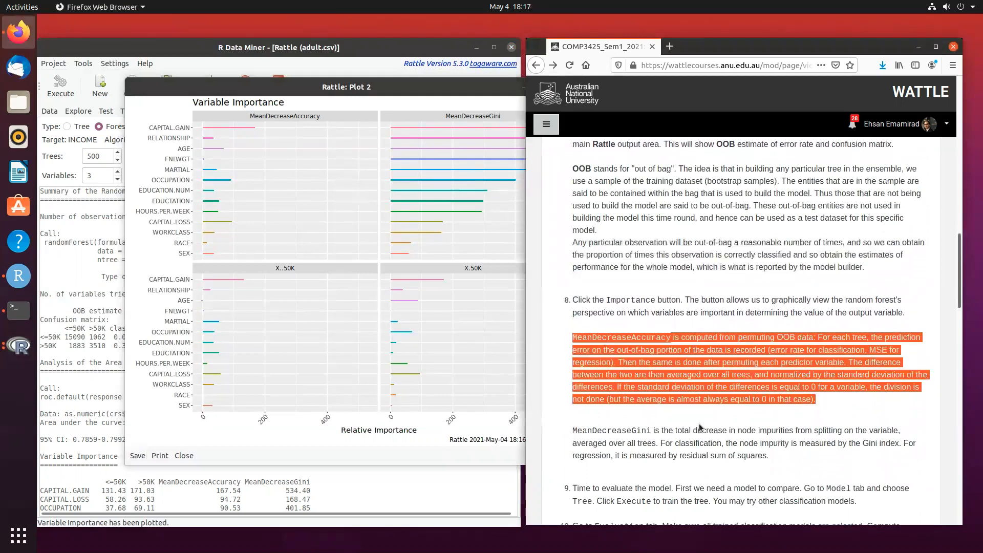
drag(774, 457, 571, 435)
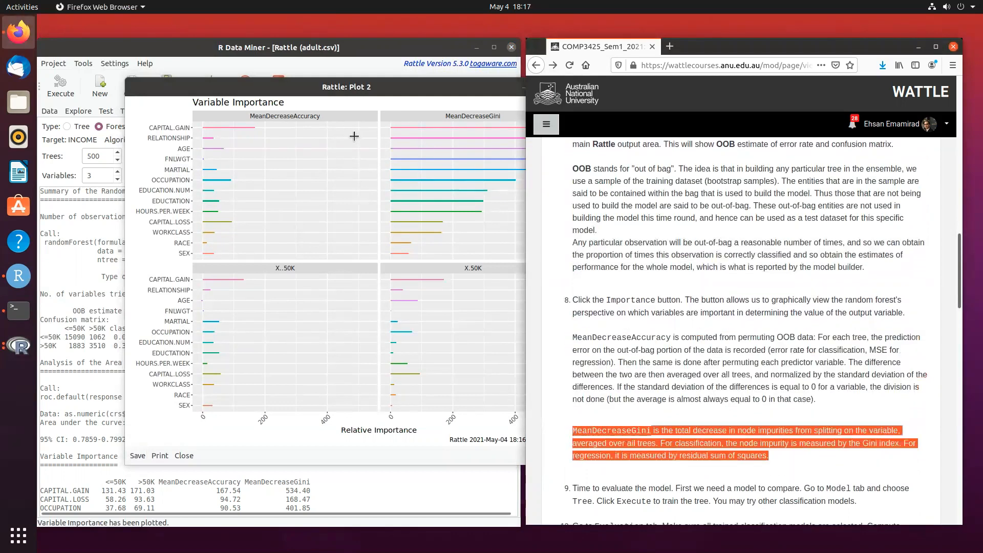
click(344, 90)
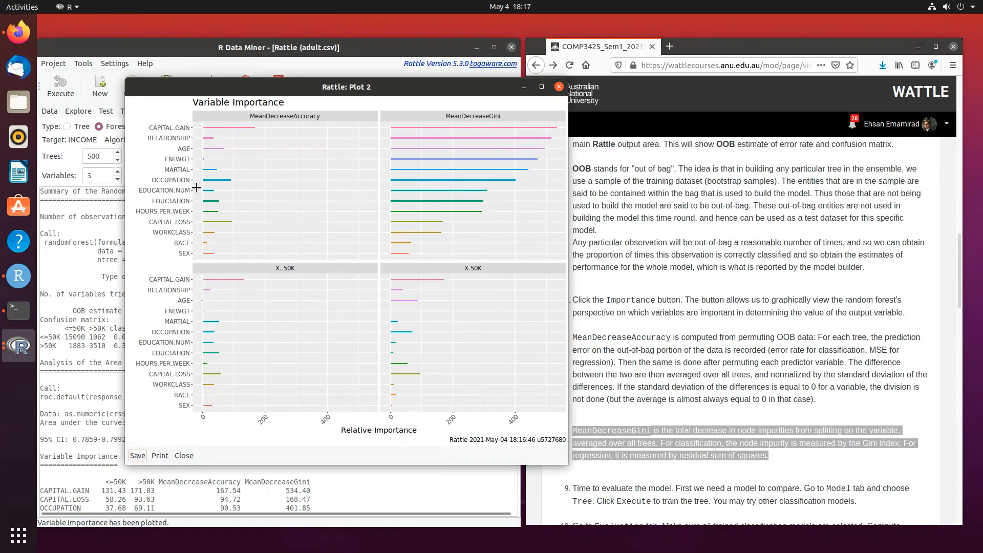
click(559, 87)
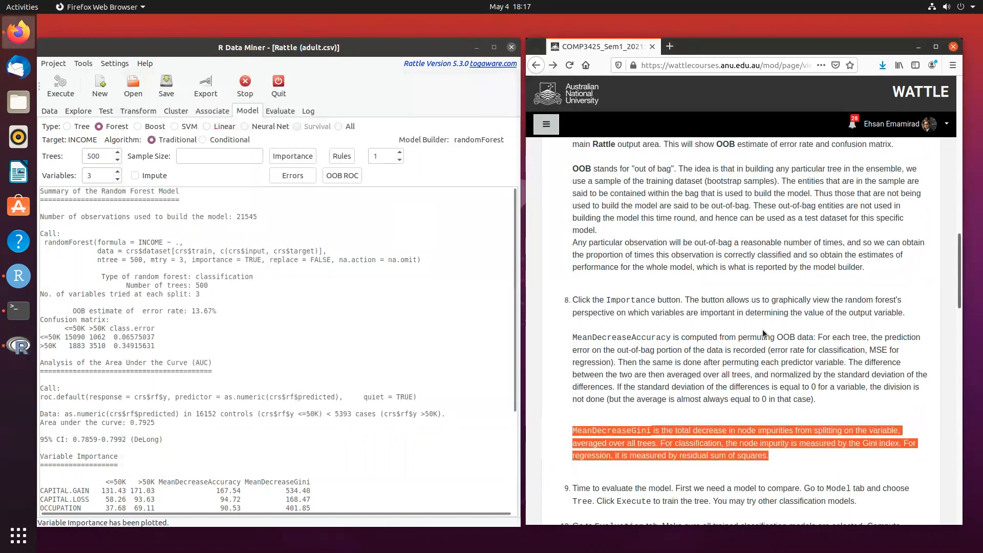
- Following exercise item 9, train a traditional decision tree model with the default parameters
scroll(763, 330, down, 5)
scroll(763, 334, down, 3)
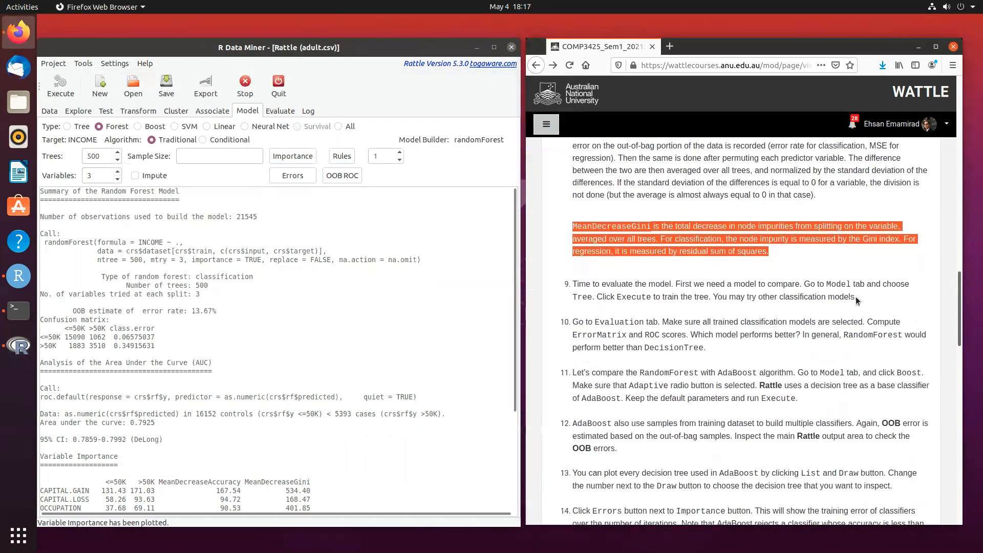
drag(856, 296, 613, 280)
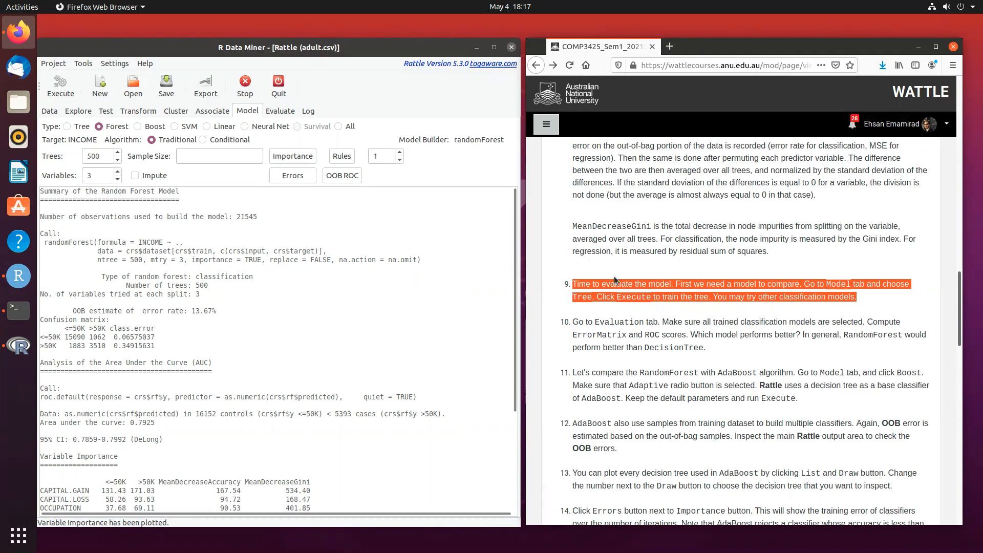
click(67, 126)
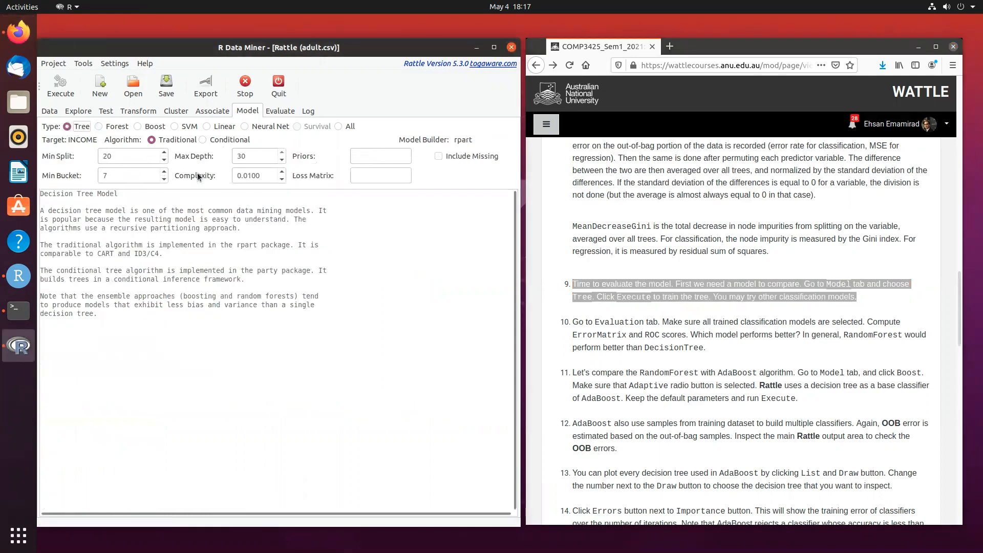
click(62, 85)
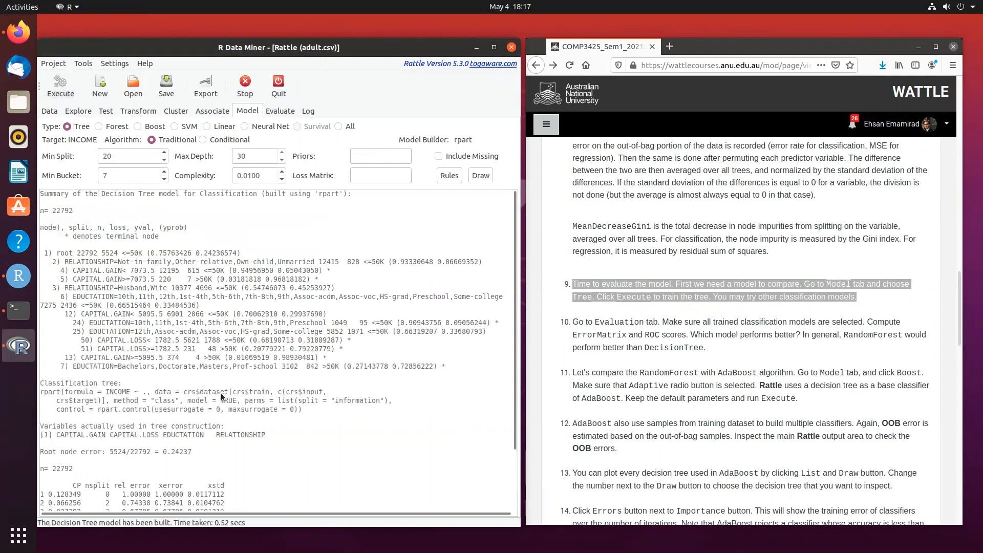
- Generate error matrices for the Tree and Forest models on the validation data and compare their overall errors
click(279, 111)
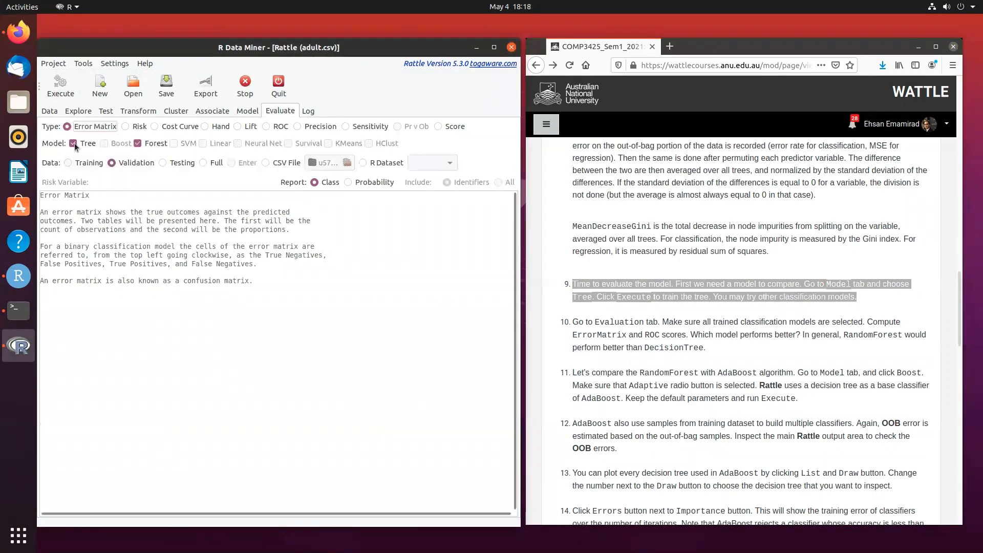
click(60, 86)
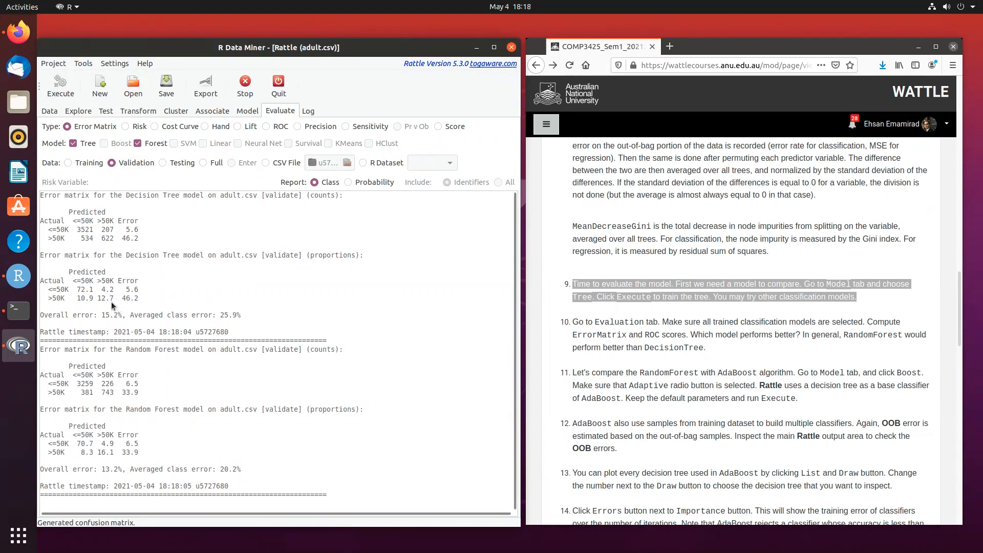
drag(101, 313, 45, 313)
drag(123, 469, 45, 469)
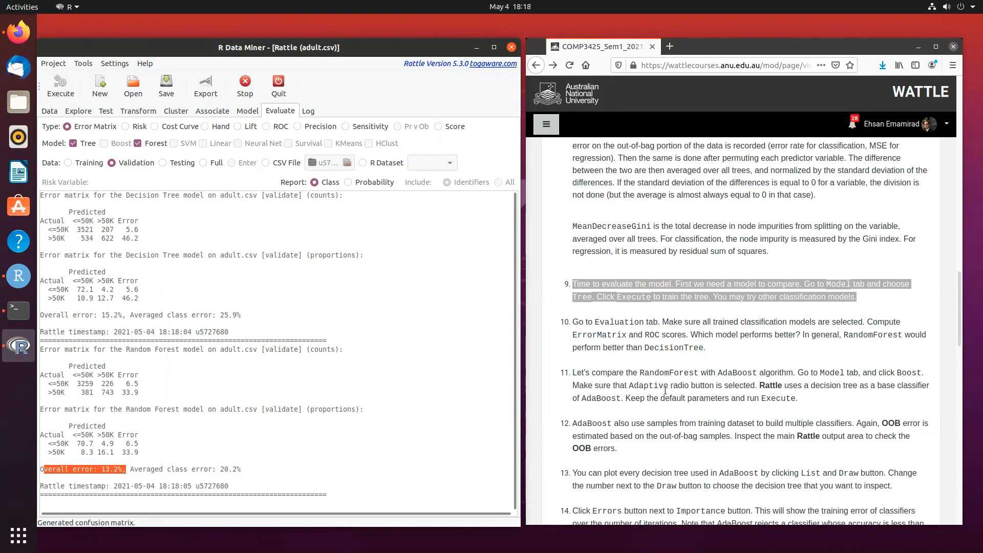
- Following exercise item 11, train an Adaptive boost model with the default parameters and review its summary
scroll(728, 413, down, 4)
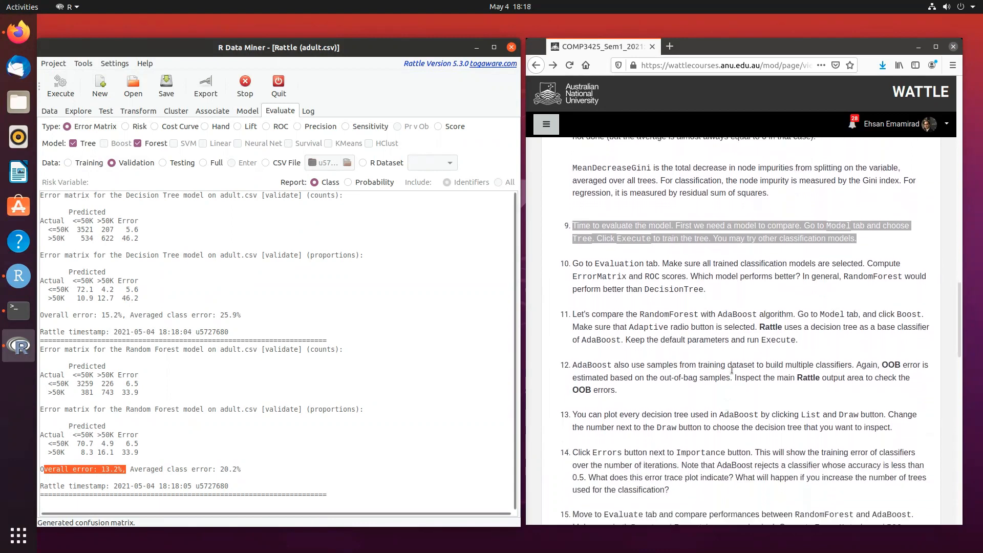
drag(797, 258, 600, 258)
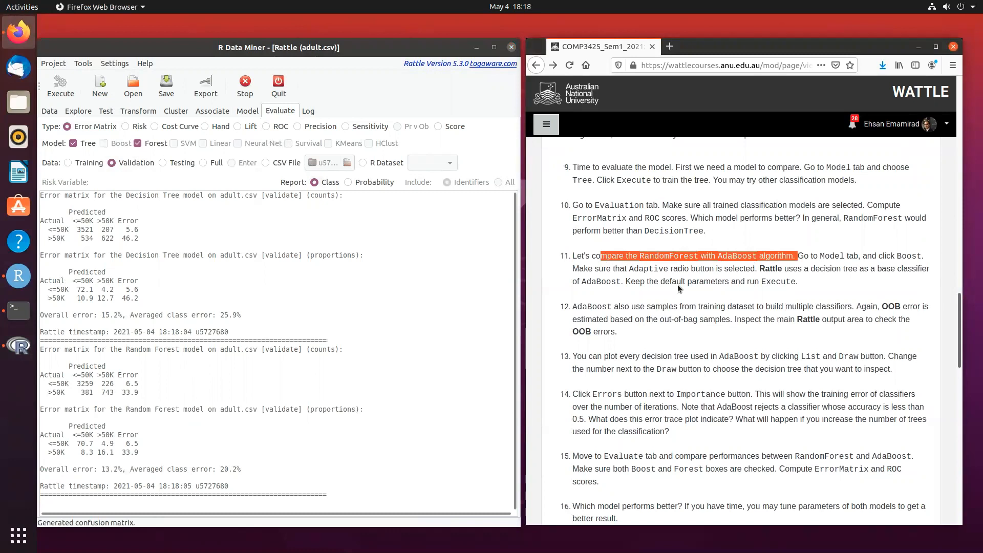
click(242, 110)
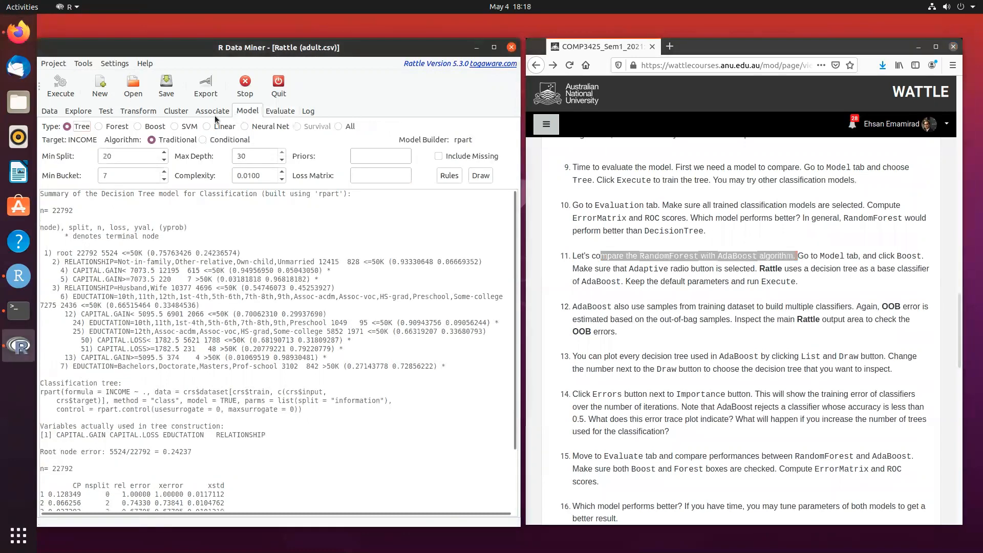
click(136, 126)
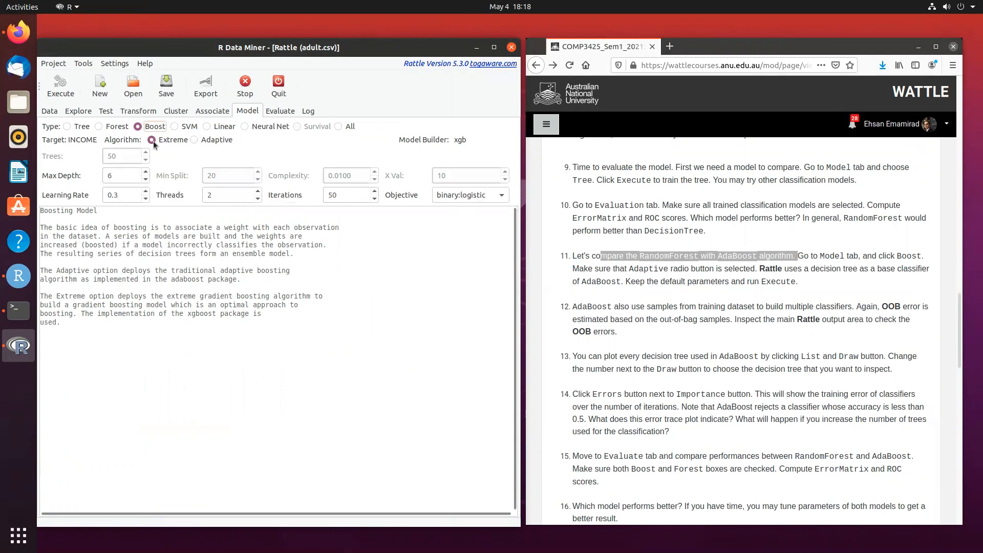
click(193, 139)
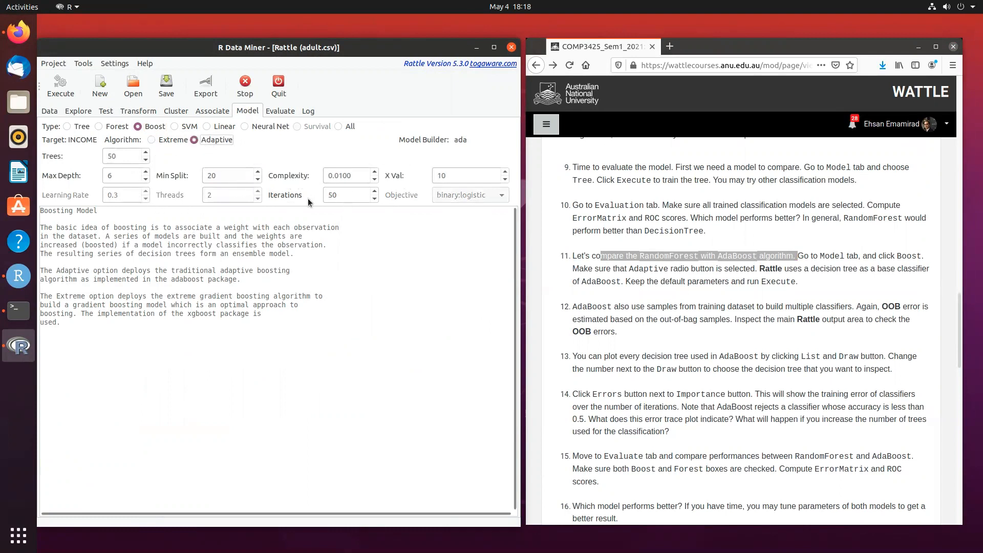
click(60, 92)
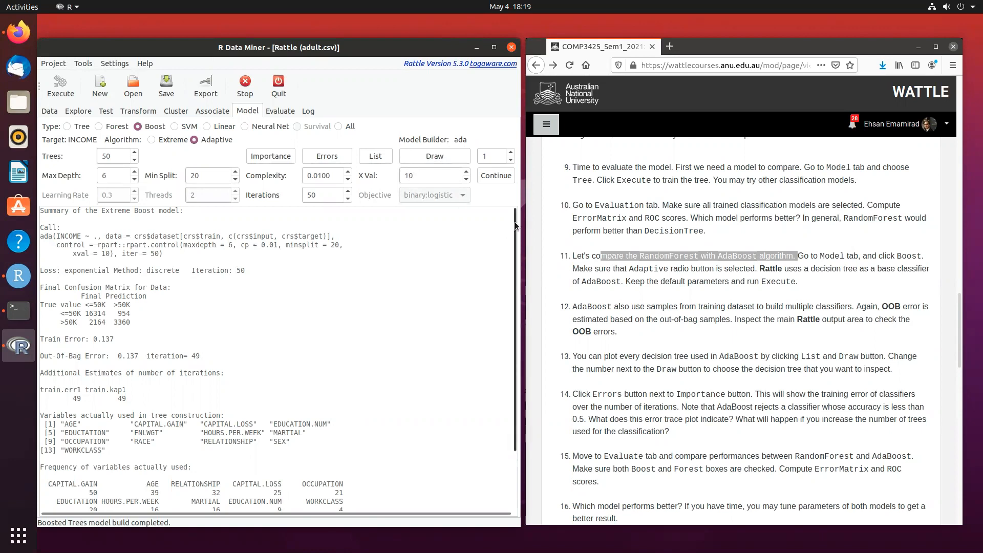
scroll(511, 263, down, 2)
scroll(511, 269, down, 1)
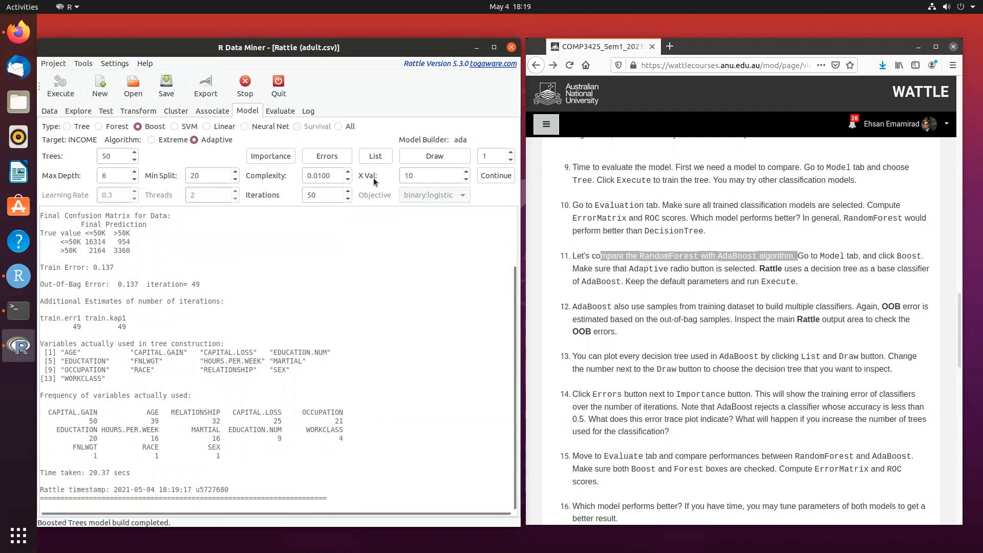
- List the rules of the AdaBoost model's tree 1 and draw that tree as a plot
click(377, 157)
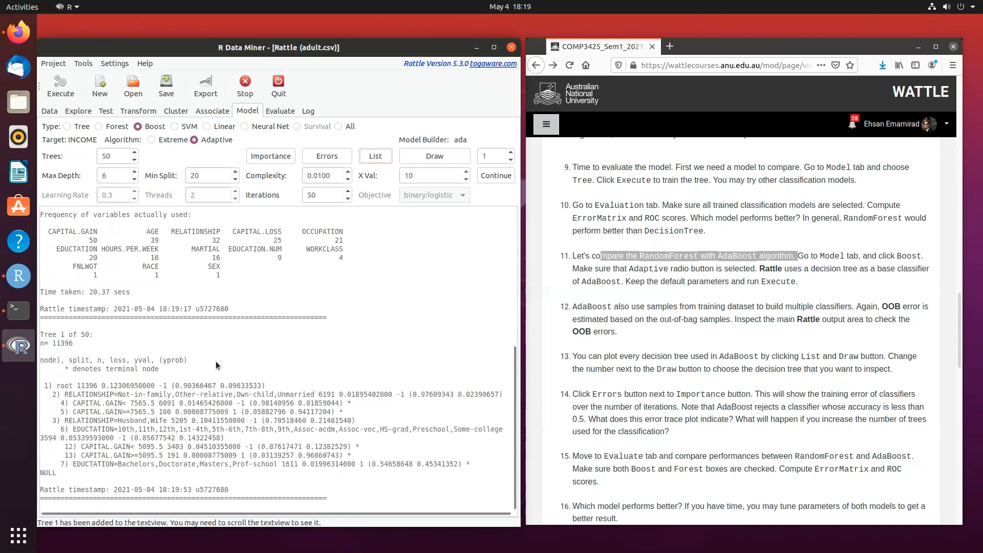
drag(93, 336, 38, 346)
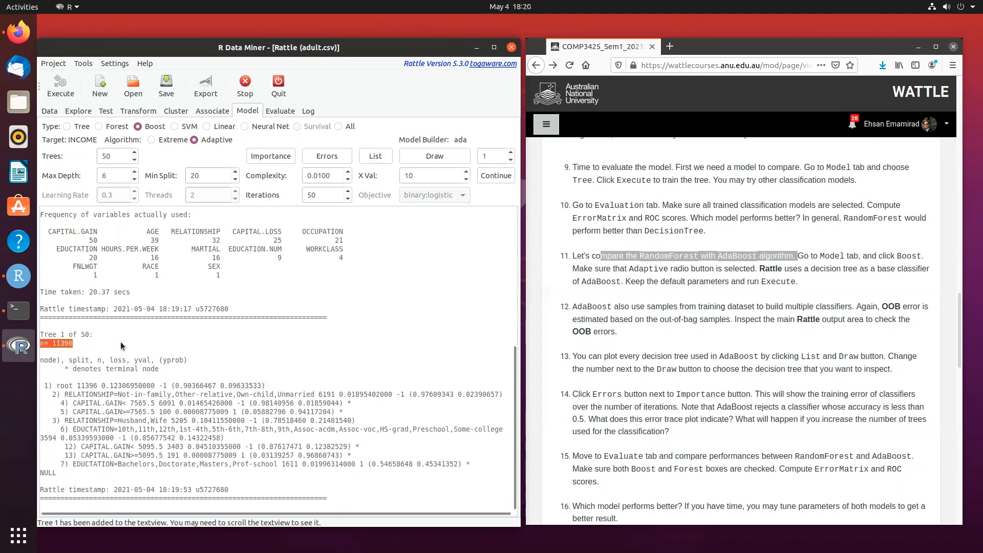
click(435, 156)
drag(112, 16, 153, 54)
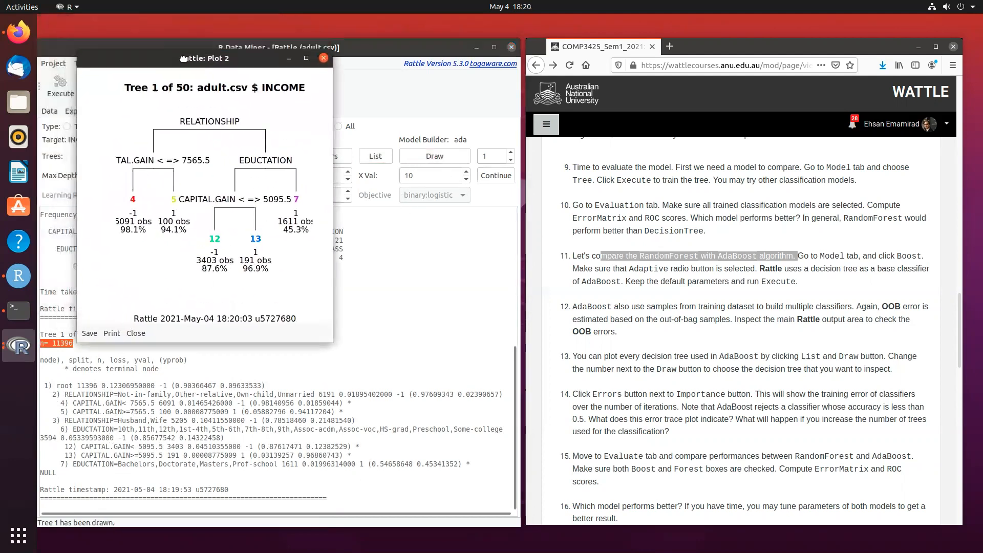
- Choose tree 15 of the AdaBoost model, list its rules, draw it, and close the plot
click(510, 156)
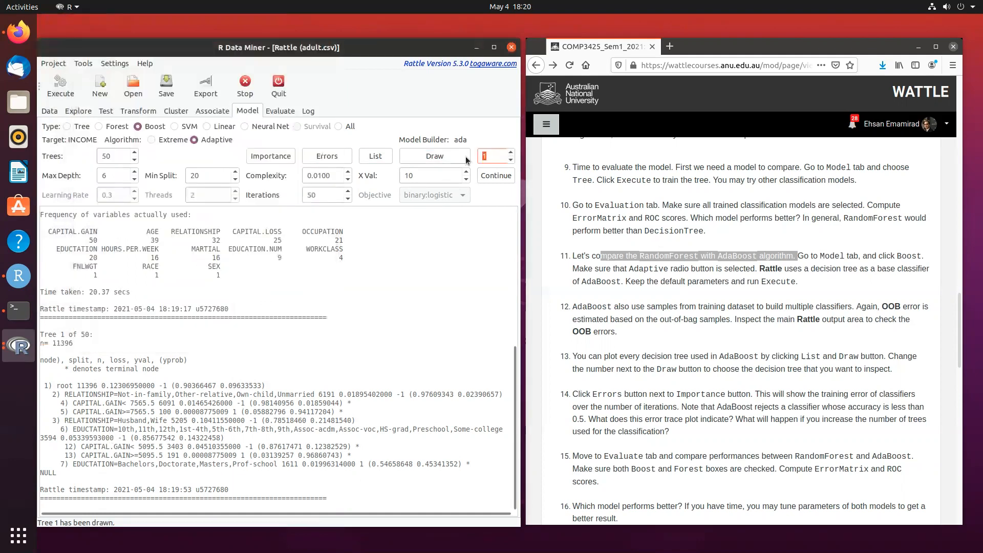
text(5)
click(374, 156)
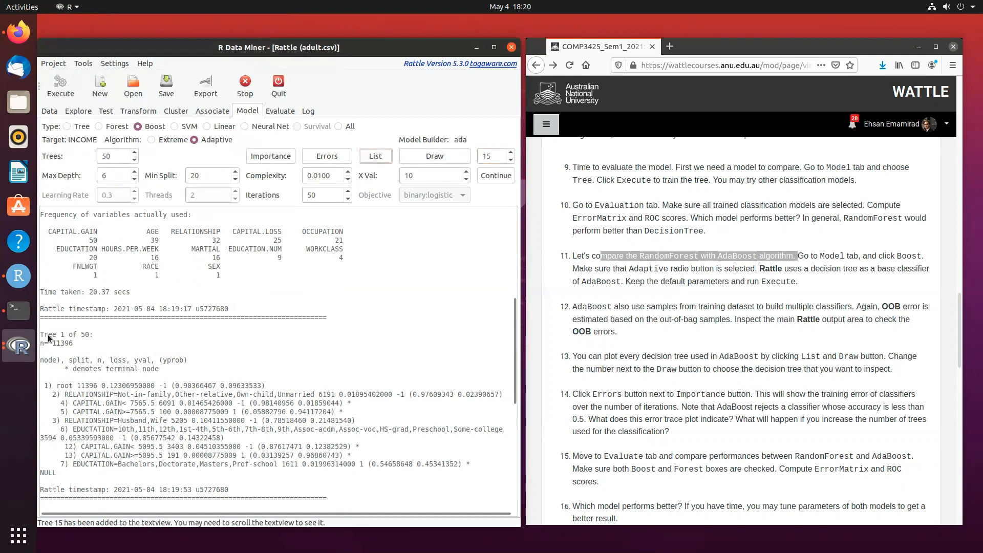
click(373, 157)
scroll(194, 398, down, 10)
scroll(293, 379, up, 1)
scroll(293, 380, down, 6)
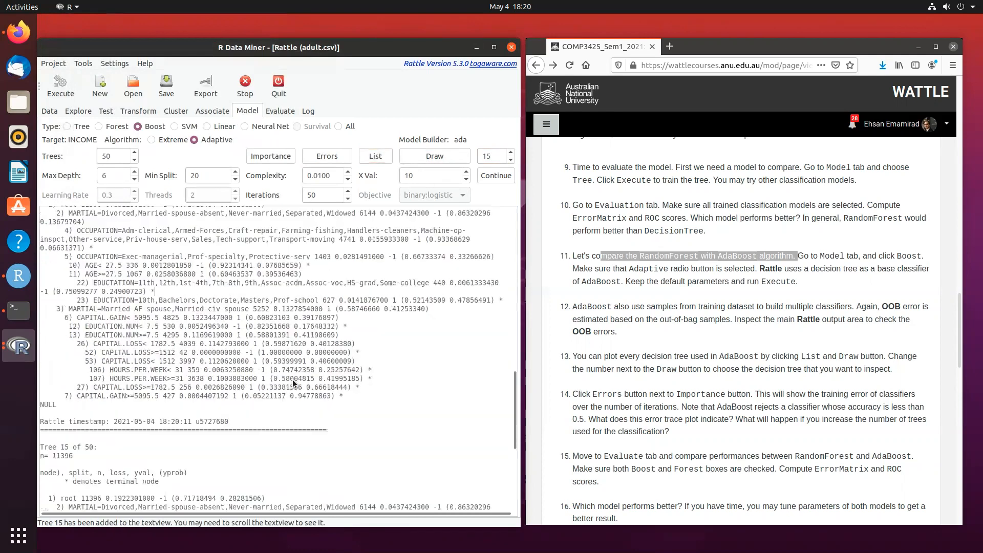
drag(97, 264, 40, 265)
click(432, 159)
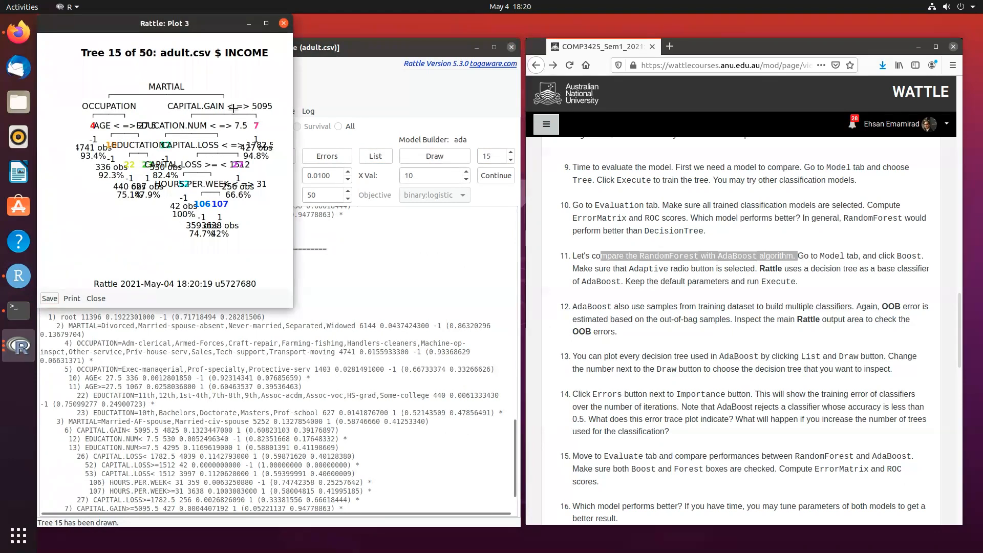
click(283, 25)
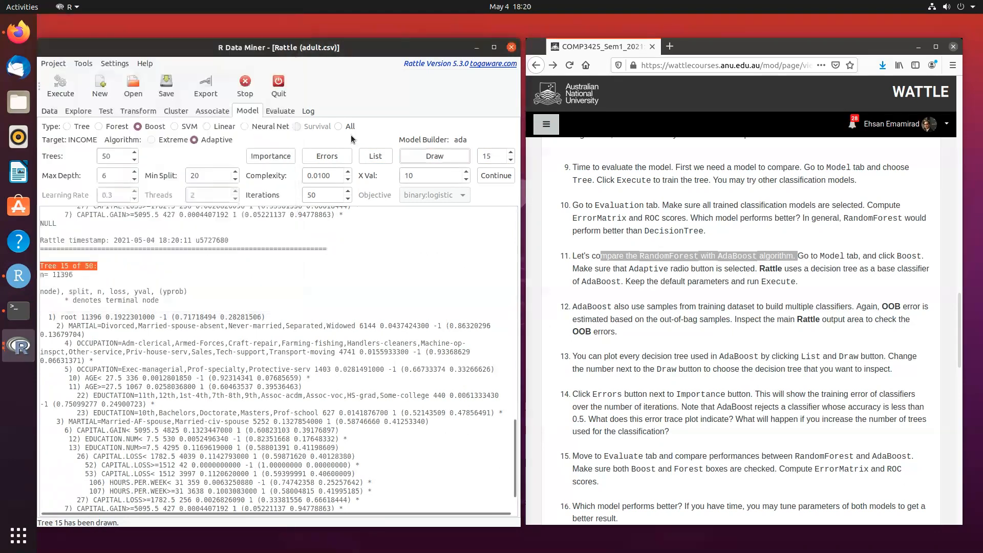
- Plot the AdaBoost model's variable importance and training error over the iterations, examine both plots, and close them
click(270, 155)
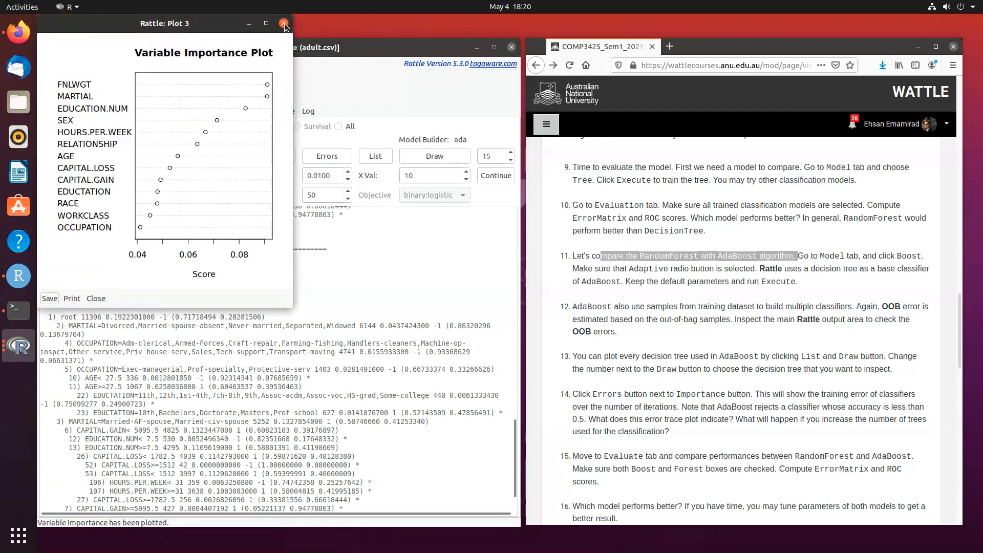
click(328, 155)
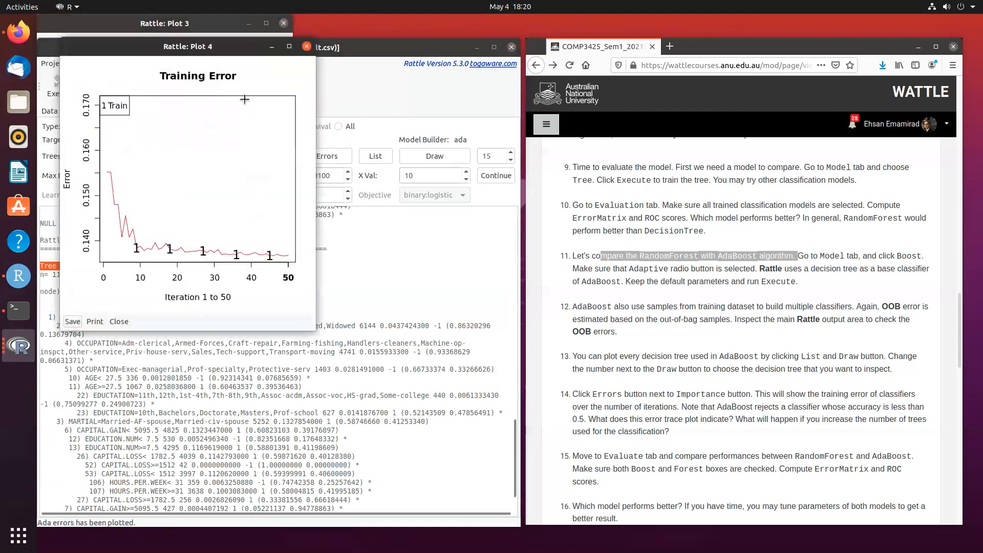
drag(184, 49, 245, 100)
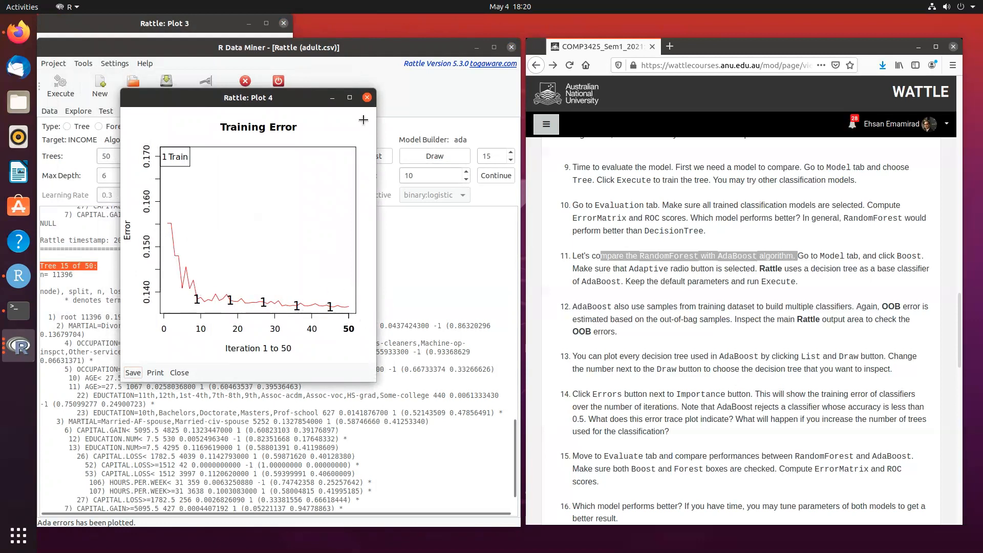
click(367, 97)
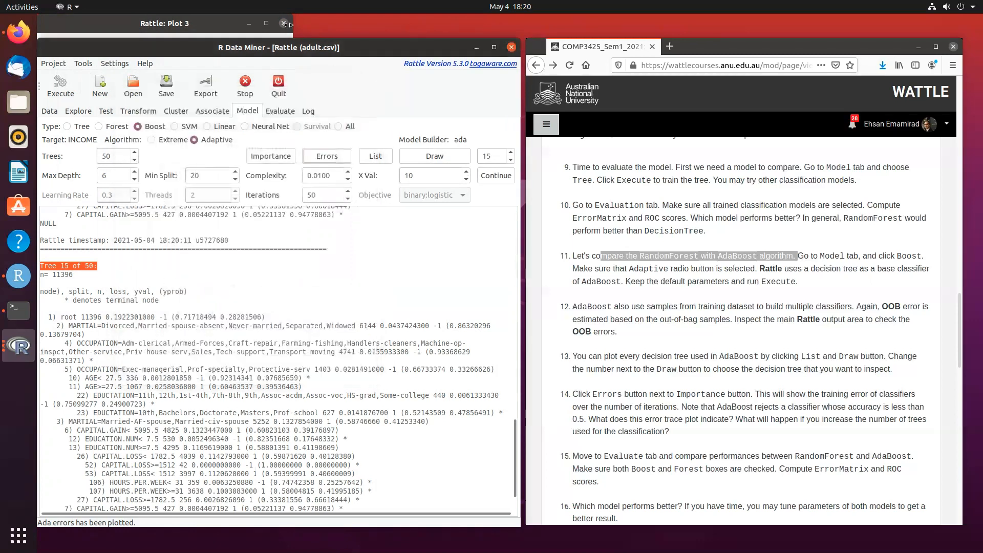
click(283, 23)
- Generate error matrices for only the Boost and Forest models on the validation data, leaving out Tree
click(278, 112)
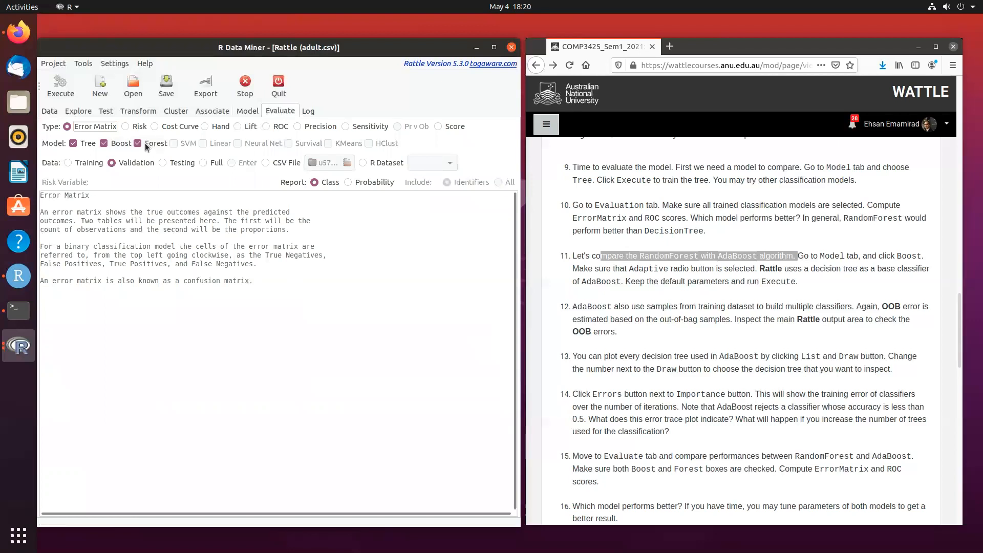
click(74, 144)
click(61, 86)
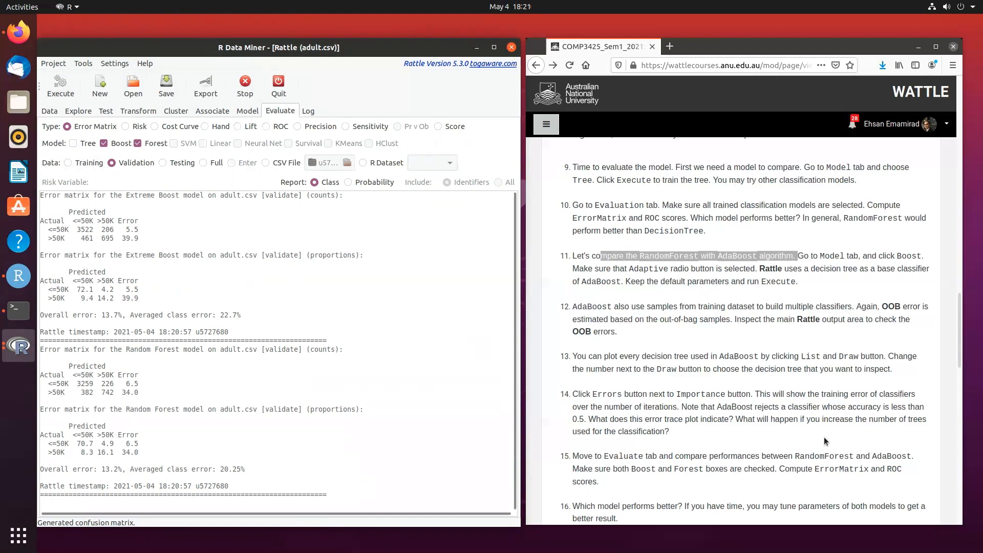
- Generate ROC curves for the Boost and Forest models on the validation data, compare them side by side, and close both plots
scroll(843, 457, down, 3)
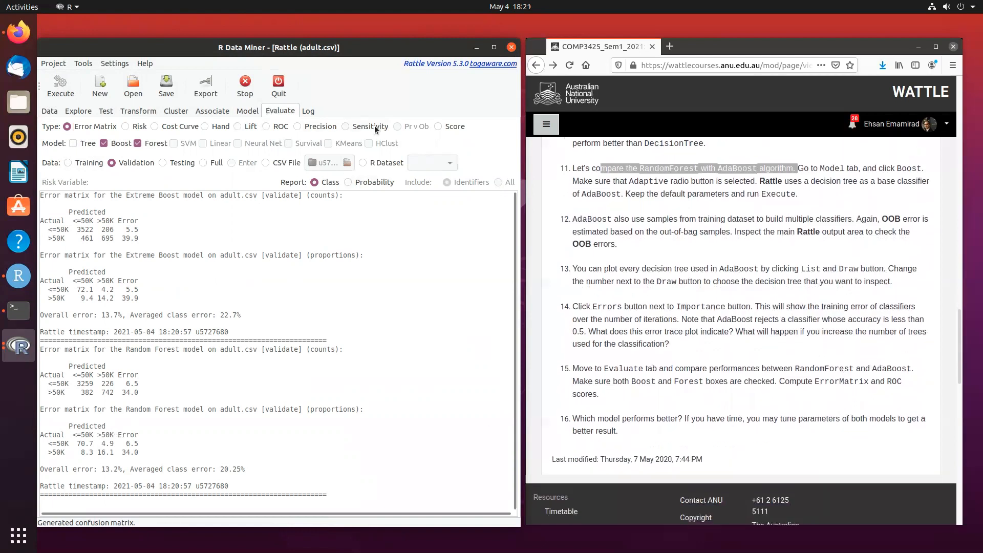
click(258, 127)
click(264, 126)
click(244, 127)
click(265, 126)
click(60, 84)
drag(150, 27, 474, 47)
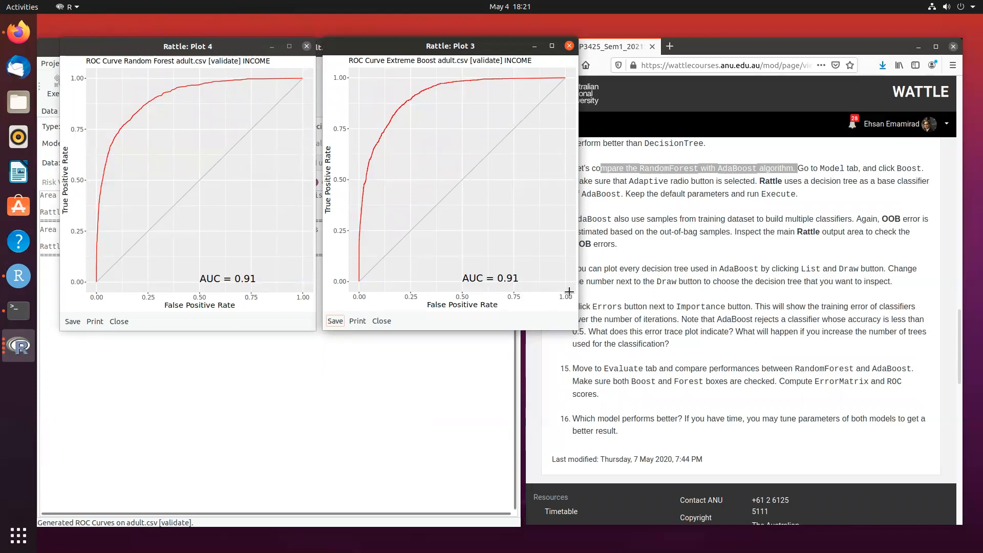
click(569, 46)
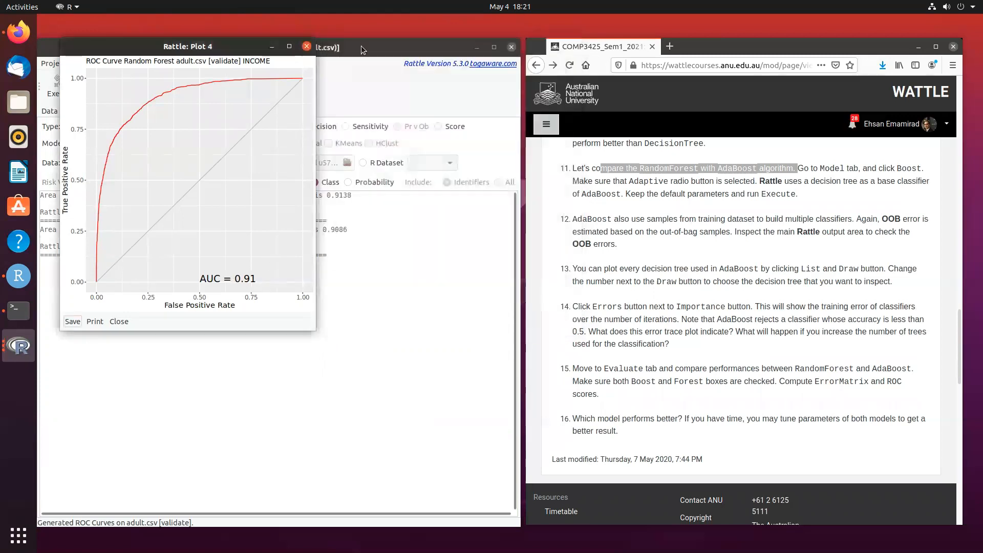
click(306, 46)
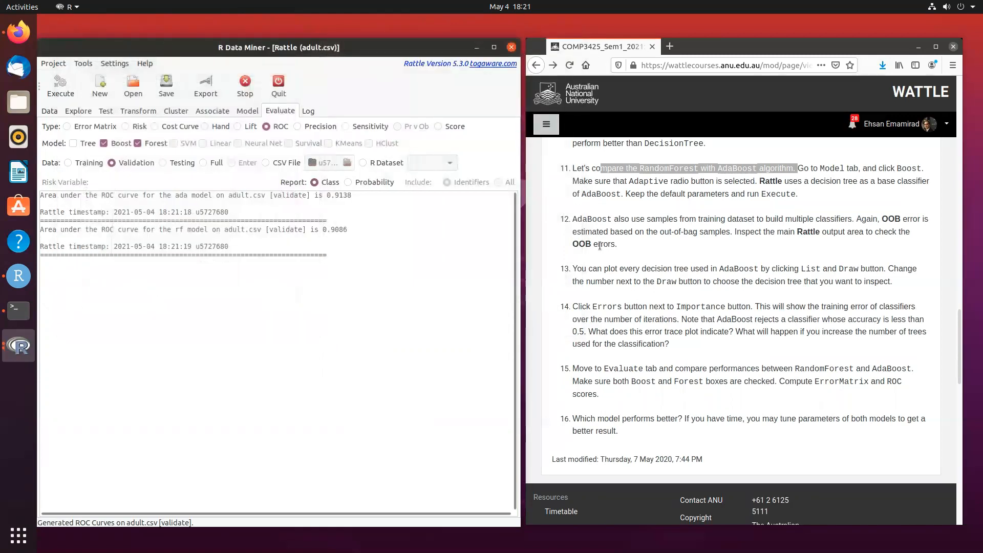